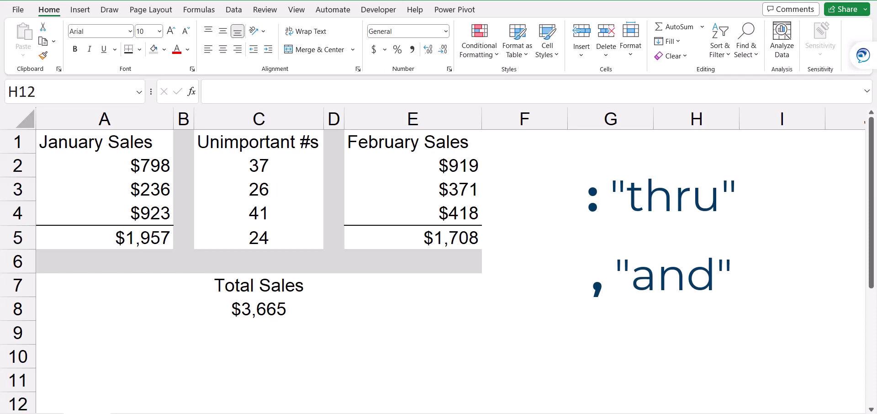
Inspect the formulas behind the January total, the February total and the Total Sales amount.
left_click(105, 237)
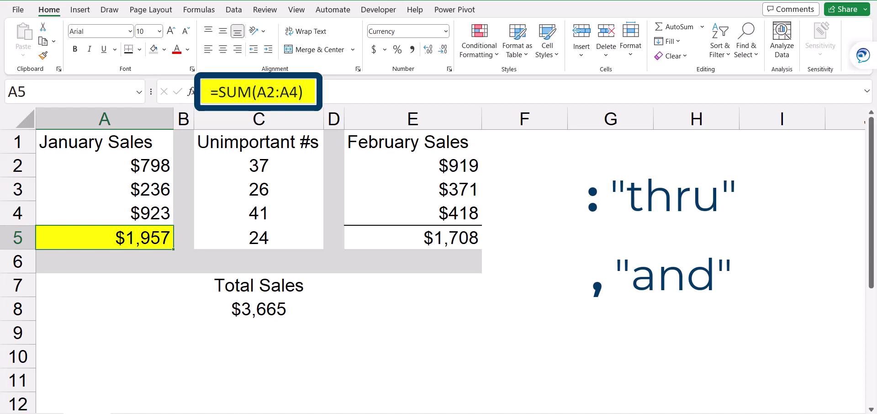
left_click(413, 237)
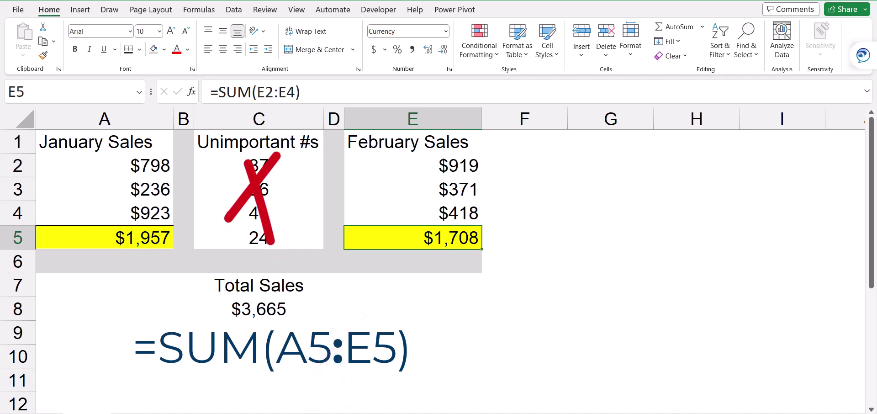
left_click(258, 308)
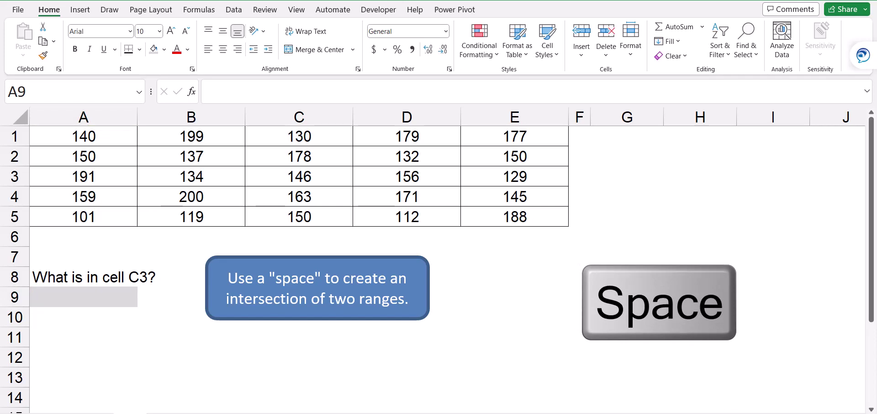
Highlight row 3 and column C together, and enter the intersection formula =3:3 C:C in cell A9.
left_click(16, 176)
left_click(324, 112, "ctrl")
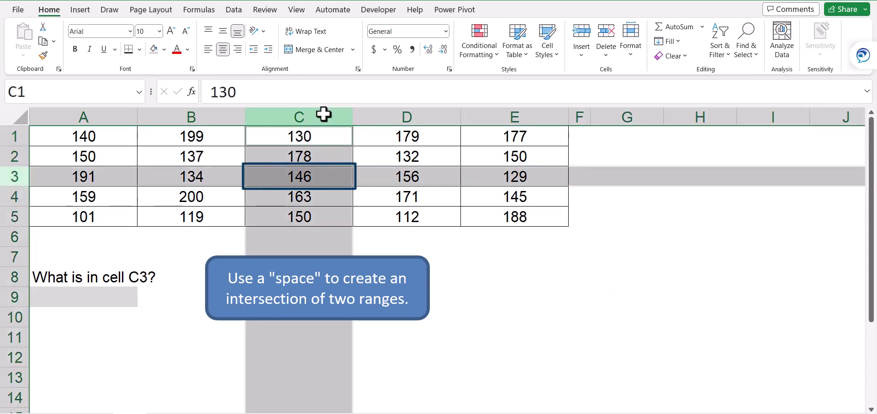
left_click(115, 301)
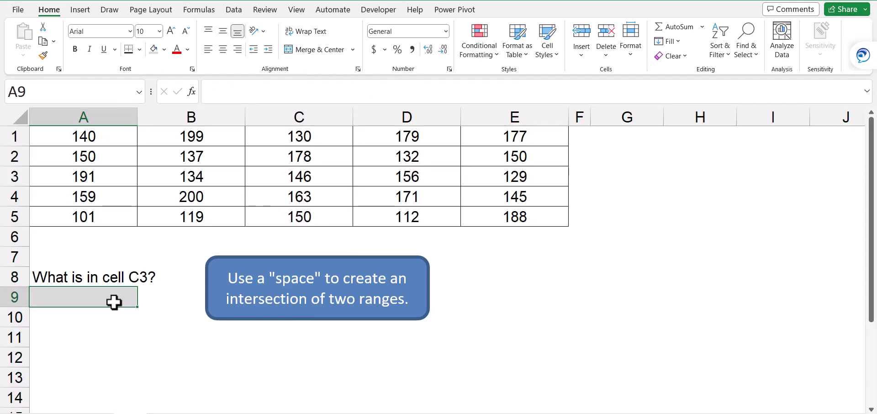
type("=")
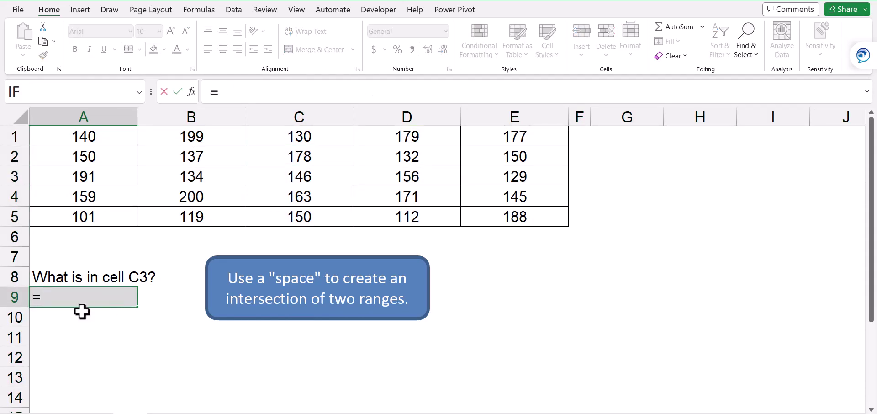
left_click(11, 177)
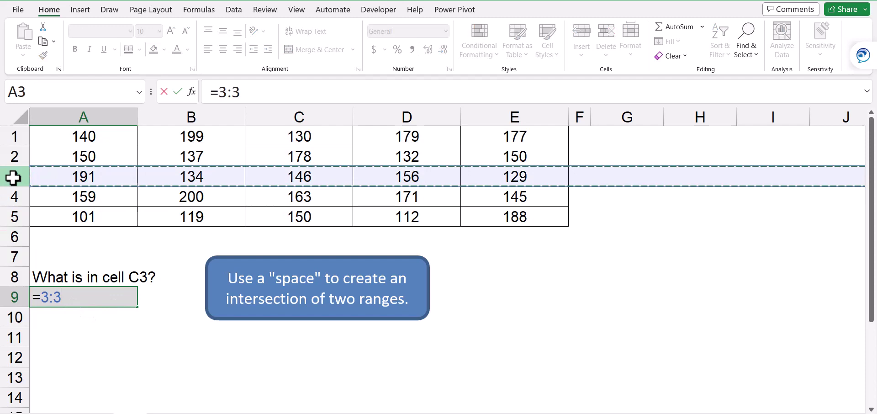
left_click(288, 111)
key("ctrl+Return")
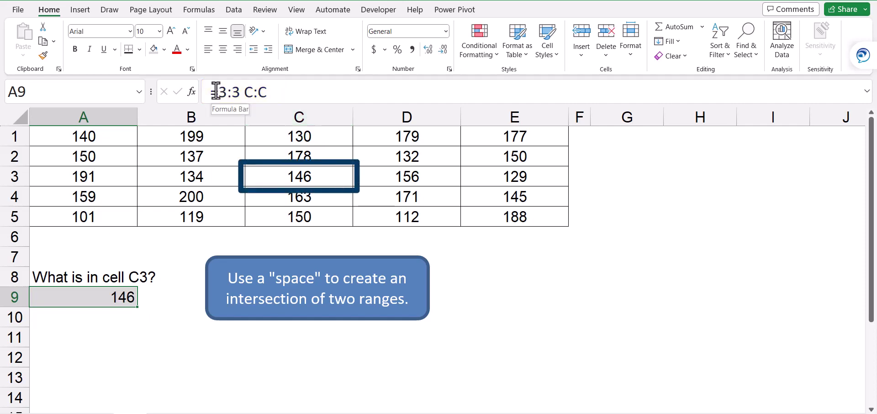
Reverse the order of the ranges in cell A9 so that its formula is =C:C 3:3.
left_click_drag(219, 92, 304, 90)
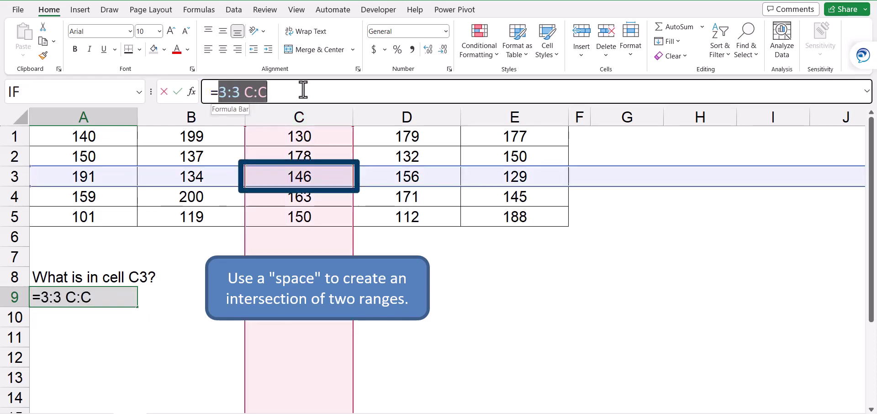
left_click(303, 115)
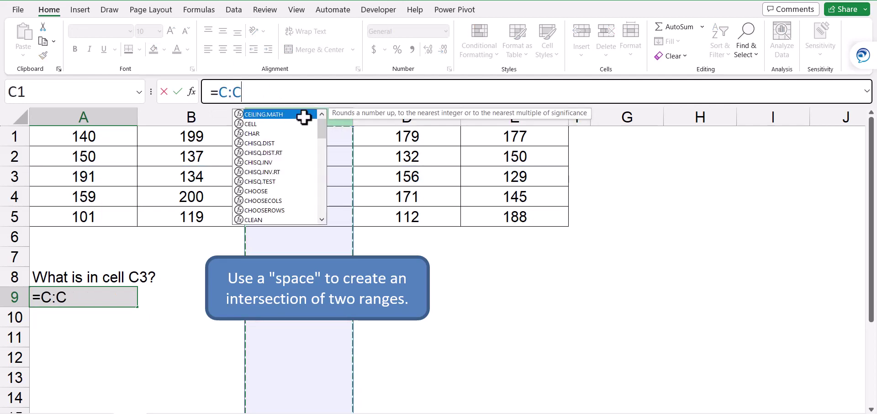
left_click(8, 176)
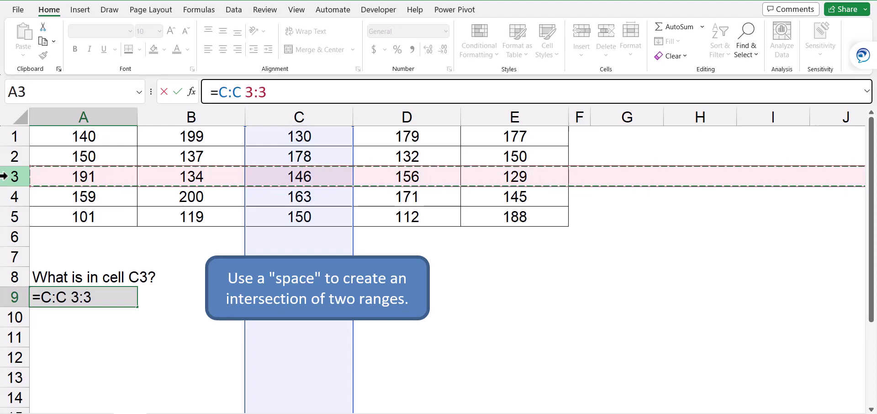
key("ctrl+Return")
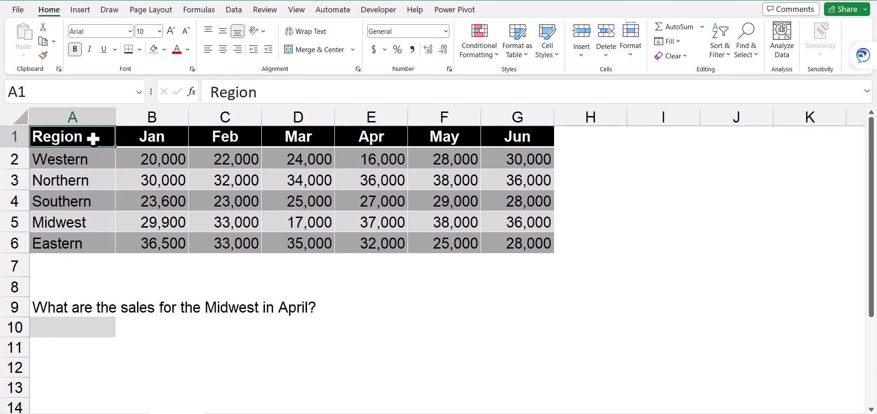
Create named ranges for the sales table A1:G6 from the labels in its top row and left column.
left_click_drag(94, 138, 517, 242)
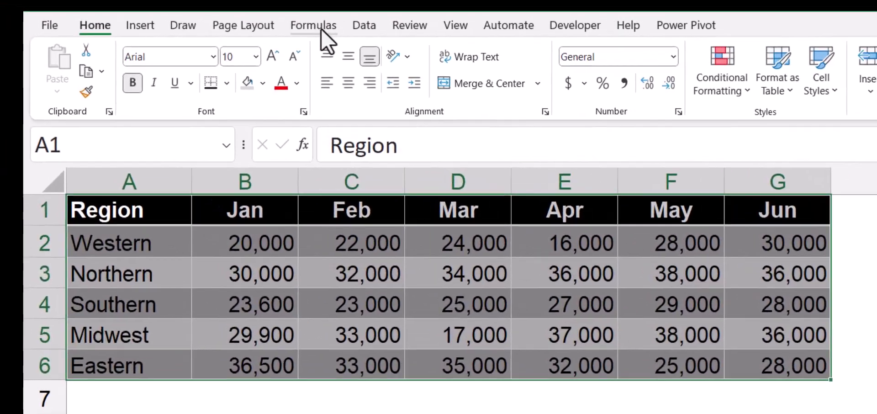
left_click(209, 11)
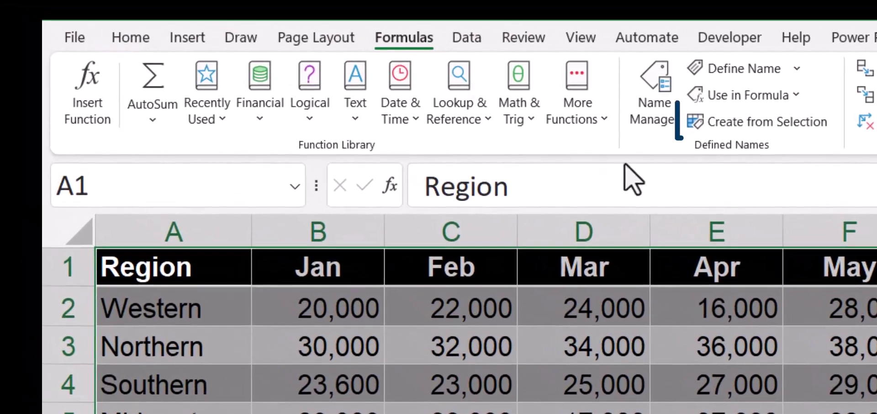
left_click(789, 132)
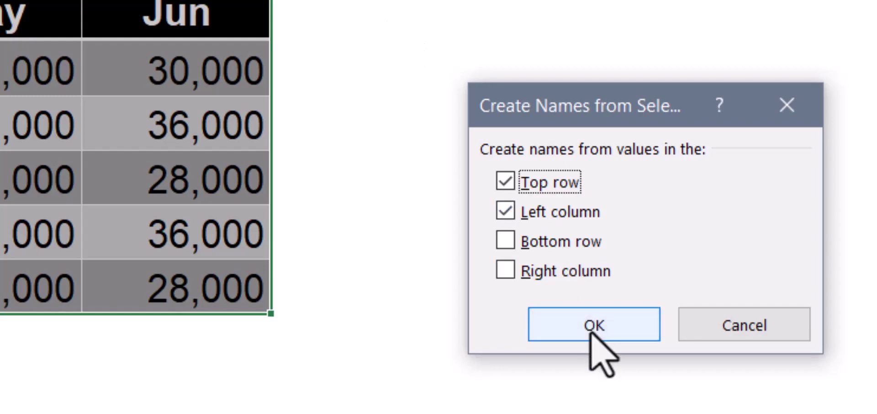
key("Return")
View the list of defined names and check which cells the Southern and Mar ranges cover.
left_click(140, 91)
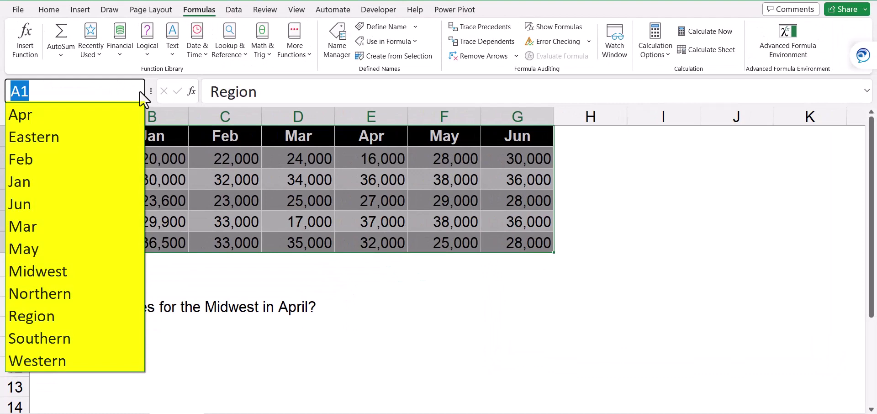
left_click(57, 340)
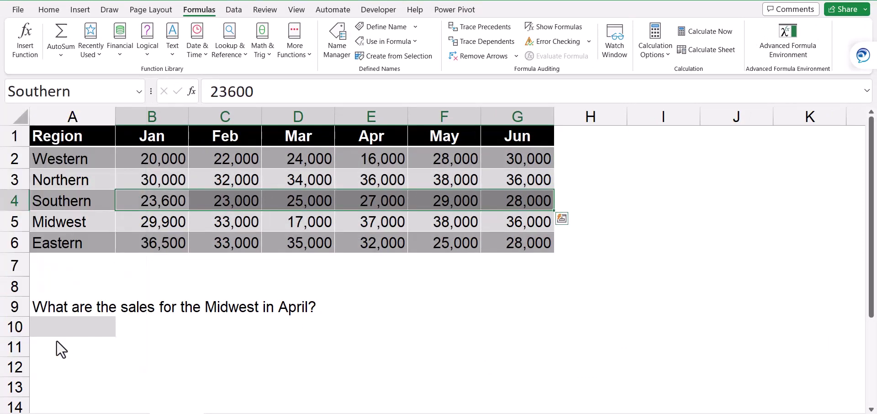
left_click(140, 91)
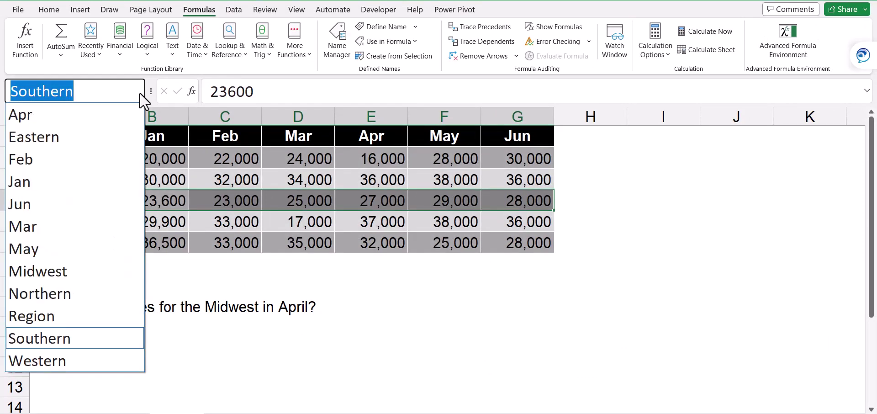
left_click(29, 228)
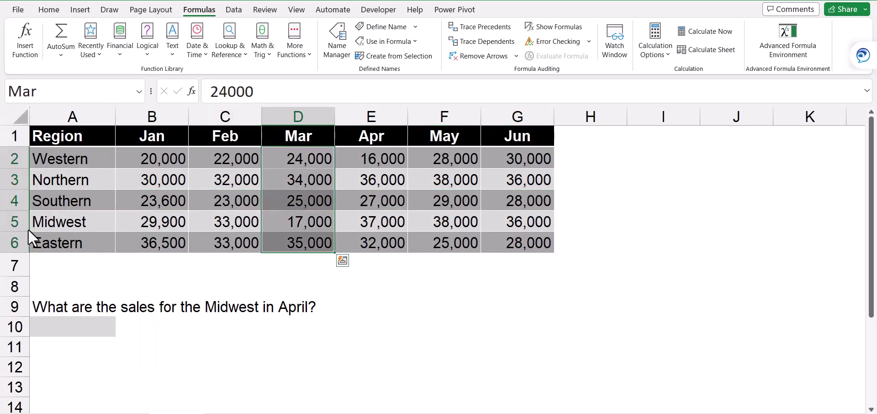
Enter the formula =Southern Mar in cell A10 to return the intersection of those two named ranges.
left_click(47, 327)
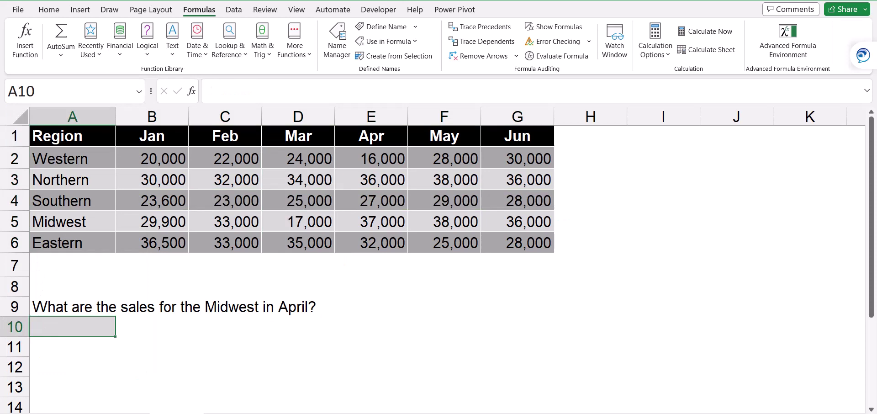
type("=Sou")
key("Tab")
type("ma")
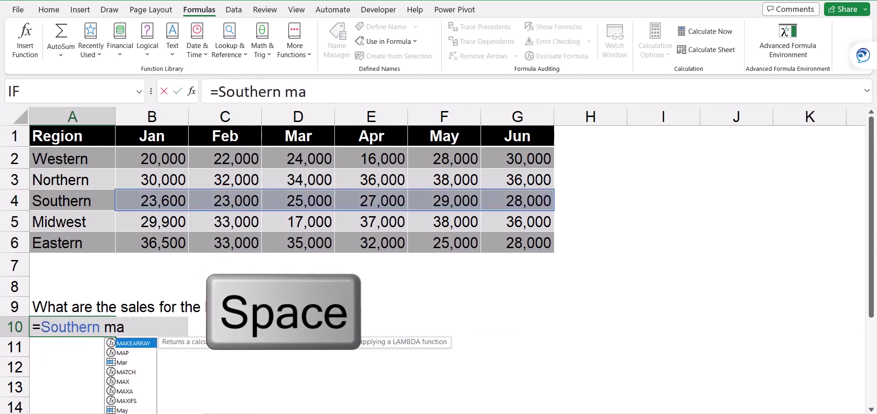
key("Tab")
key("ctrl+Return")
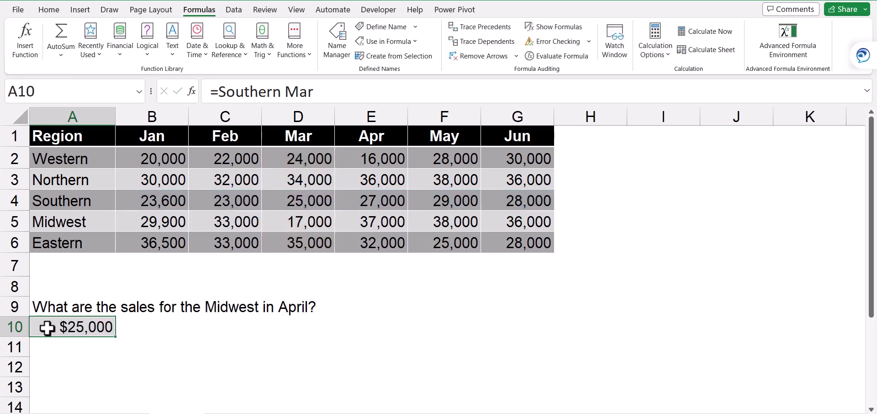
Replace the formula in cell A10 with =Feb Northern to intersect the February and Northern named ranges.
type("=")
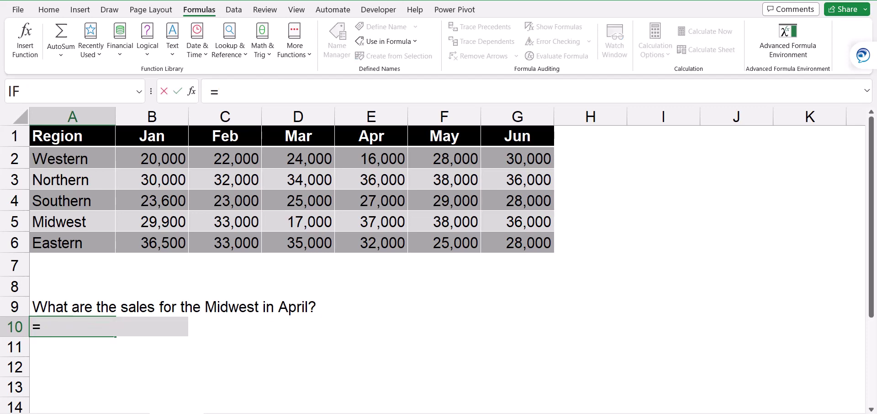
type("Feb No")
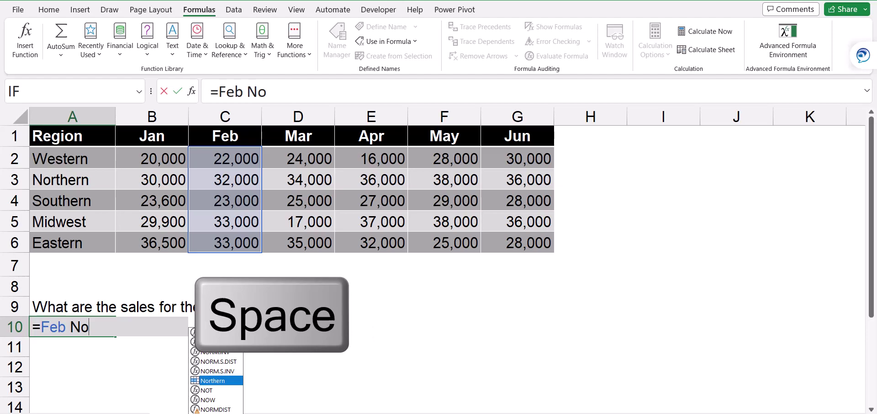
key("Tab")
key("Return")
left_click(47, 327)
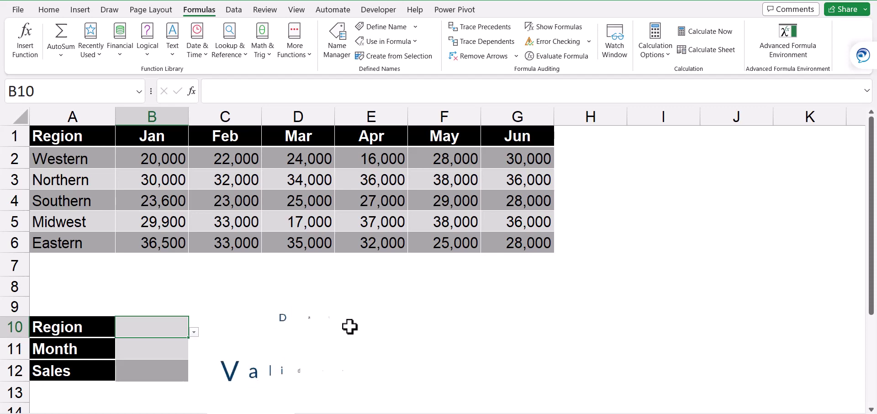
Look through the data validation choices offered for the Region and Month cells.
left_click(194, 334)
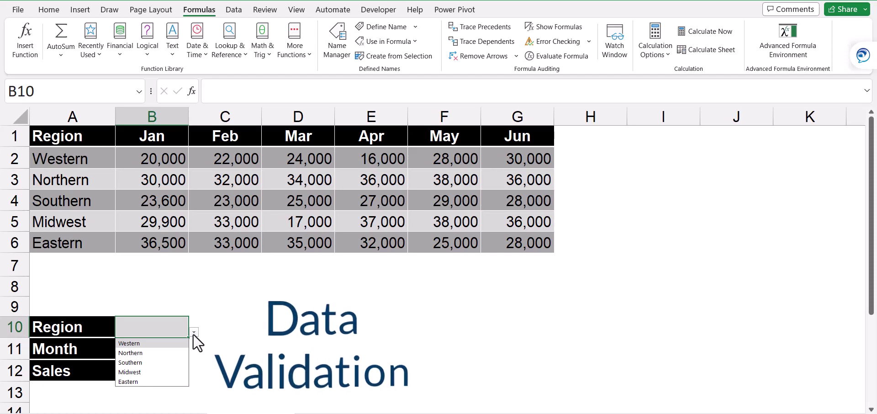
left_click(172, 328)
left_click(181, 351)
left_click(195, 353)
left_click(185, 331)
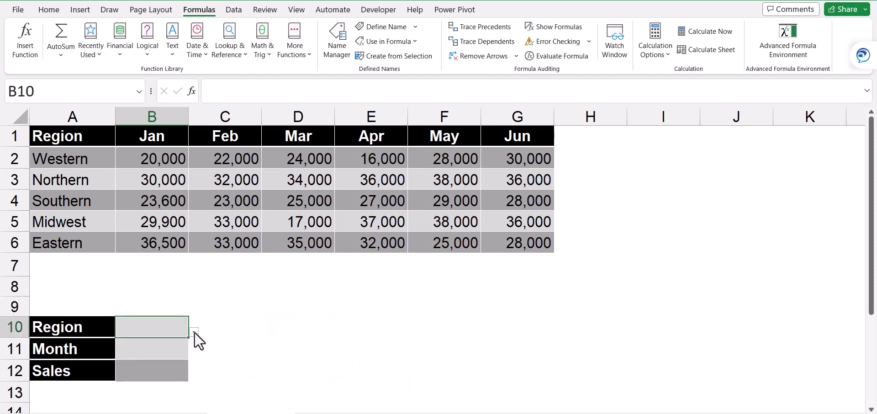
Choose Northern as the Region in B10 and May as the Month in B11.
left_click(194, 333)
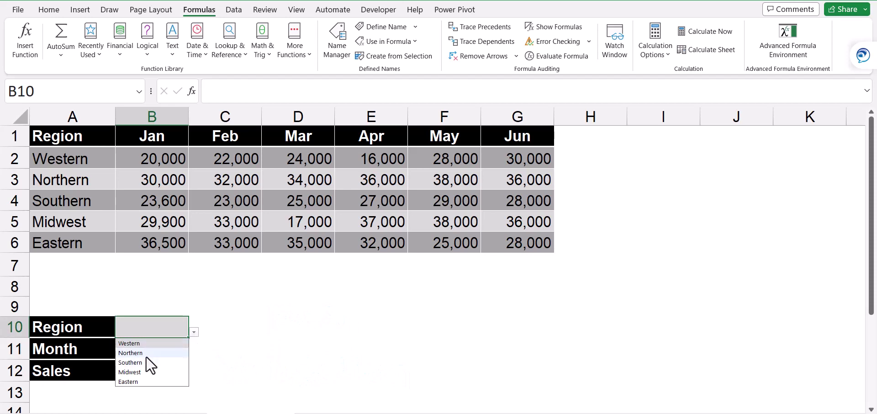
left_click(146, 356)
left_click(151, 355)
left_click(194, 354)
left_click(155, 403)
Enter the intersection formula =B10 B11 in the Sales cell B12.
left_click(153, 368)
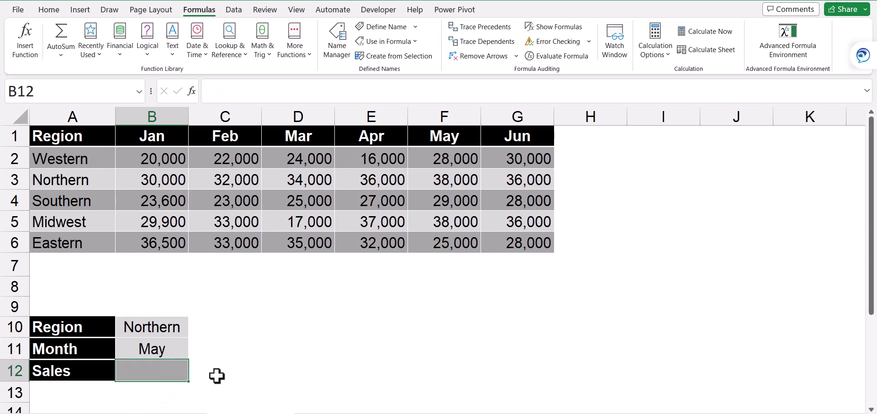
type("=")
key("Up")
key("Up")
key("F2")
key("Up")
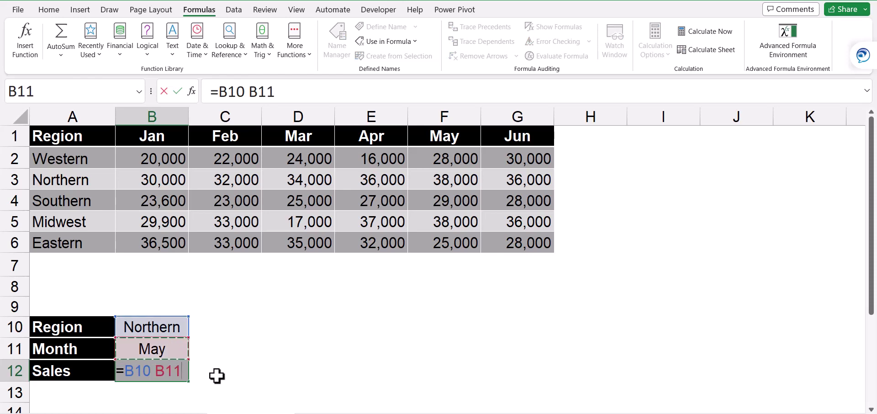
key("ctrl+Return")
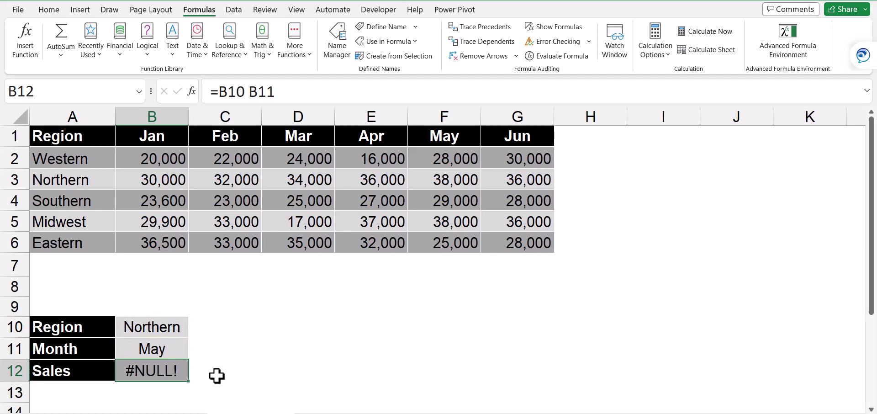
Edit the Sales formula in B12 to wrap the B10 reference in the INDIRECT function.
left_click(218, 91)
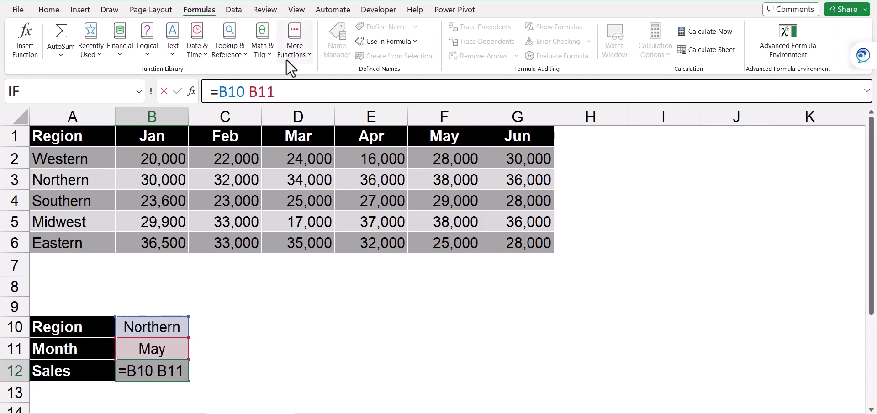
type("IND")
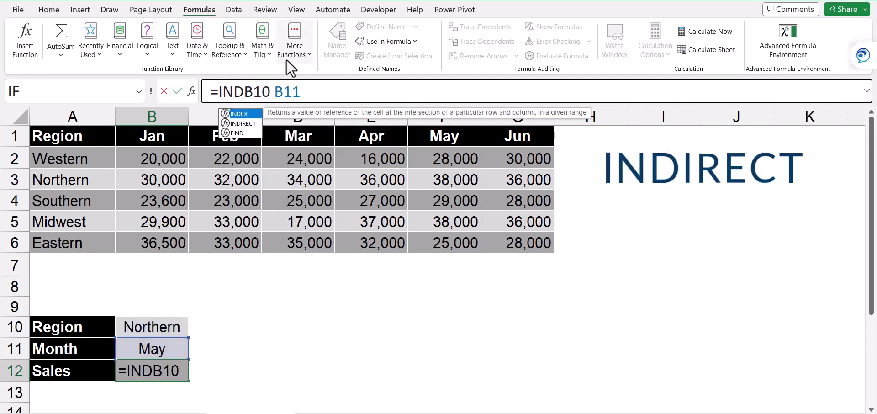
key("Down")
key("Tab")
key("Right")
key("Right")
key("Right")
type(")")
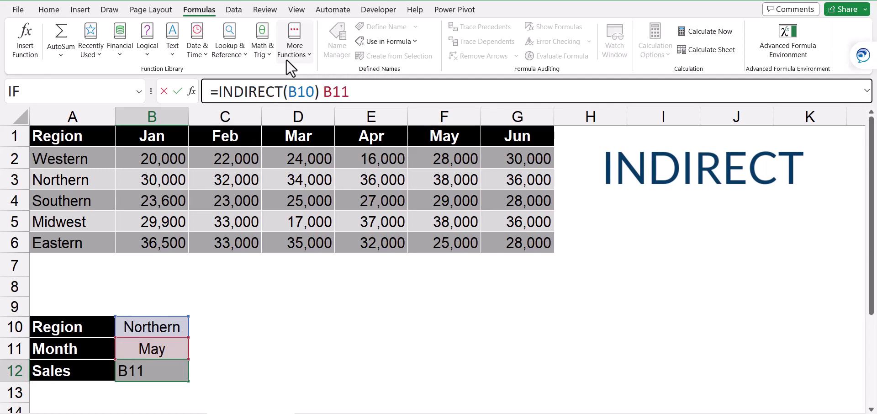
Wrap the B11 reference in INDIRECT as well, completing B12 as =INDIRECT(B10) INDIRECT(B11).
type("In")
key("Tab")
type(")")
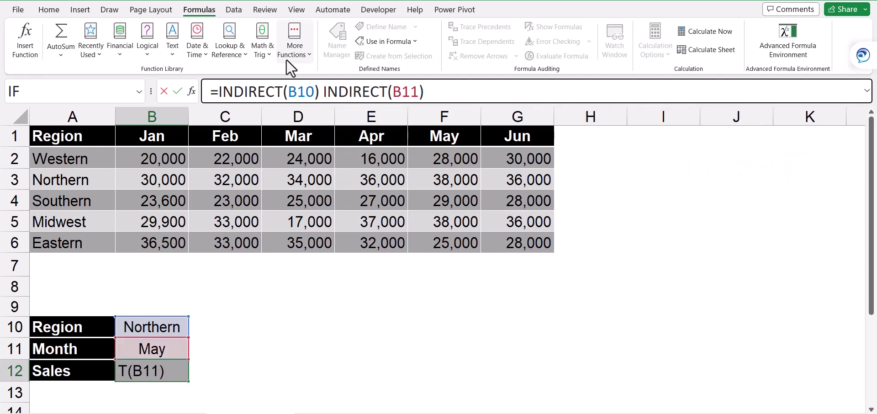
key("ctrl+Return")
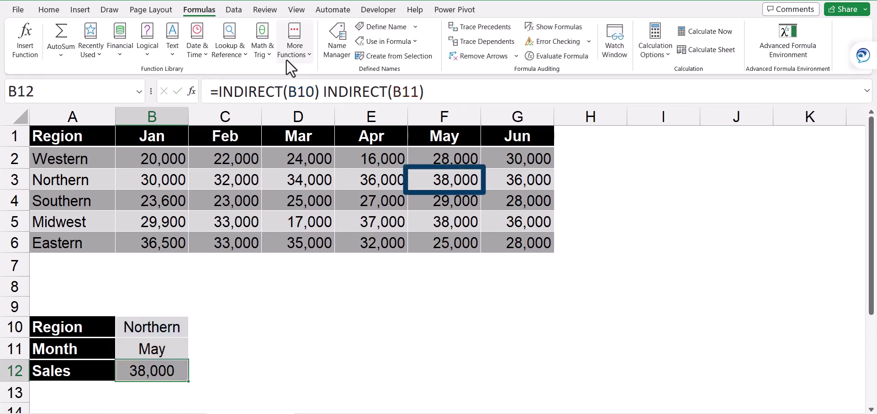